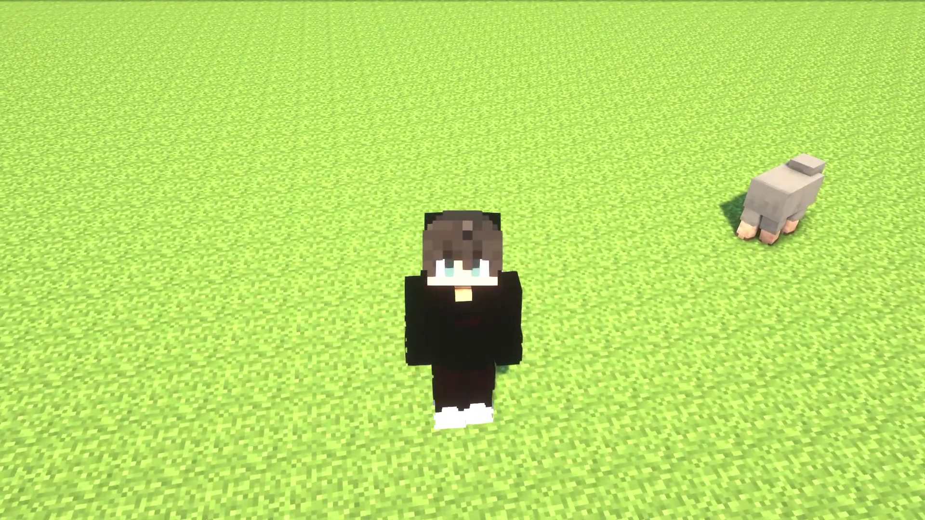
Step: Pause the game and open the shader settings within the video settings
key("Escape")
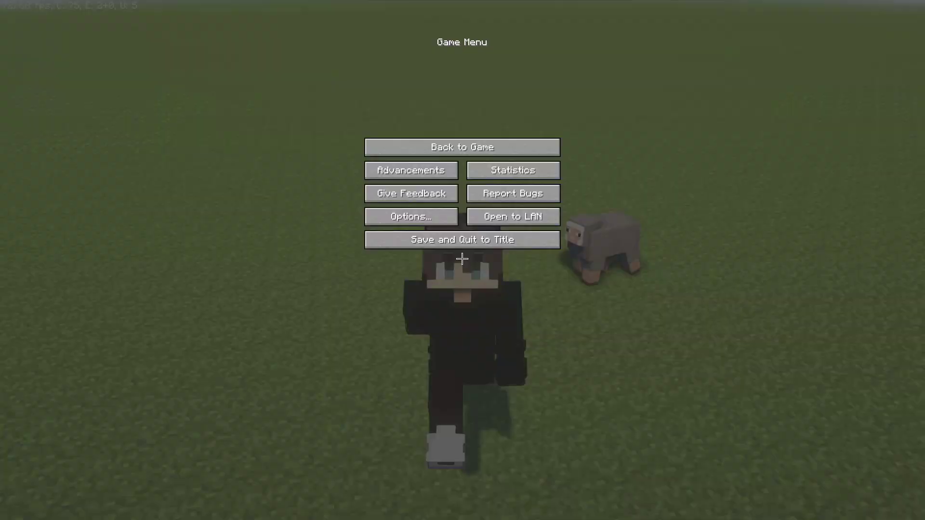
left_click(385, 216)
left_click(391, 165)
left_click(378, 208)
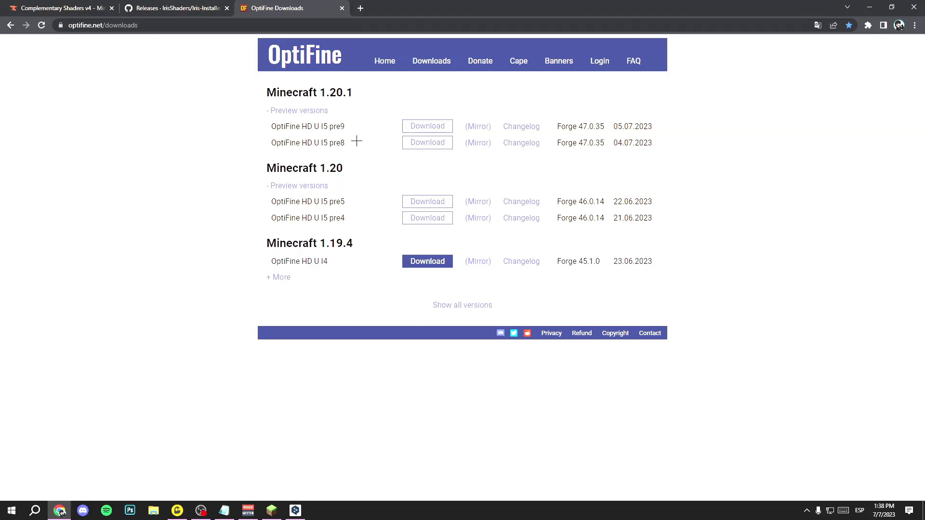
Step: Download OptiFine HD U I5 pre9 for Minecraft 1.20.1 and install it with its installer
left_click_drag(350, 125, 370, 136)
left_click(257, 127)
left_click(355, 120)
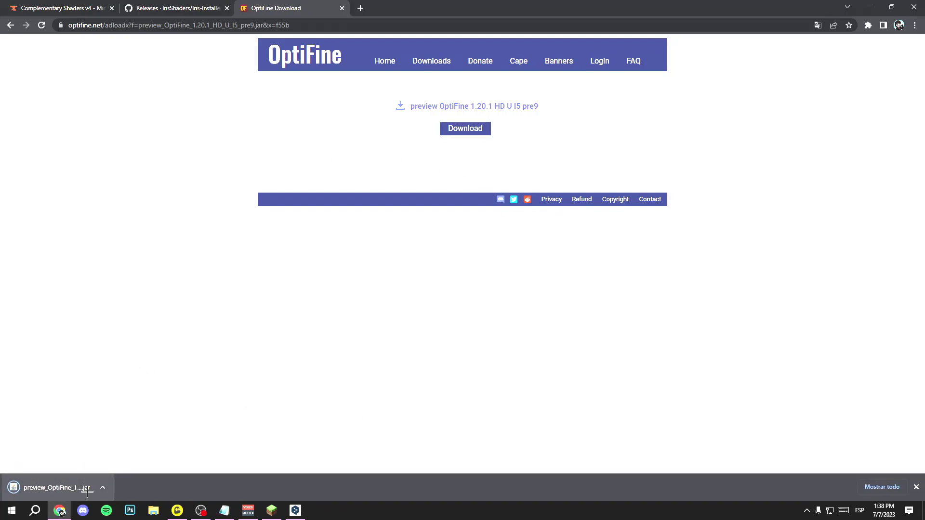
left_click(87, 489)
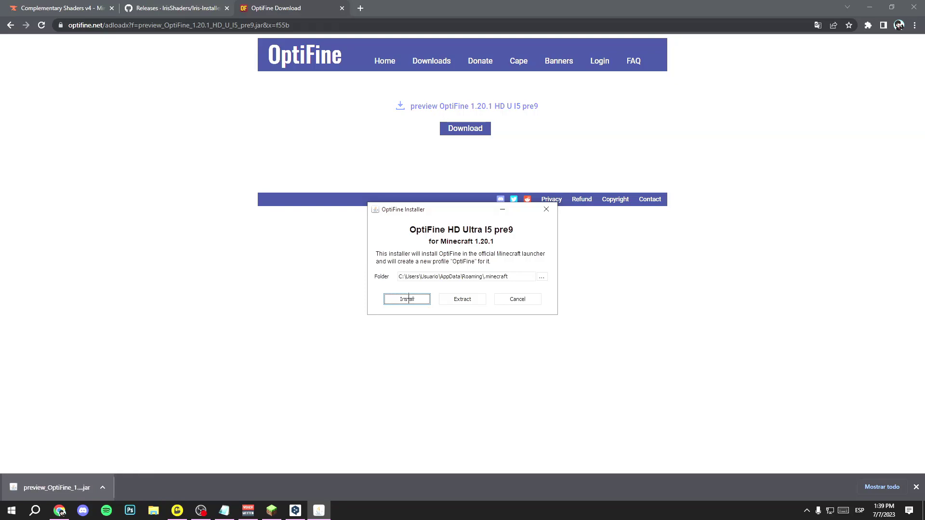
left_click(408, 299)
left_click(462, 265)
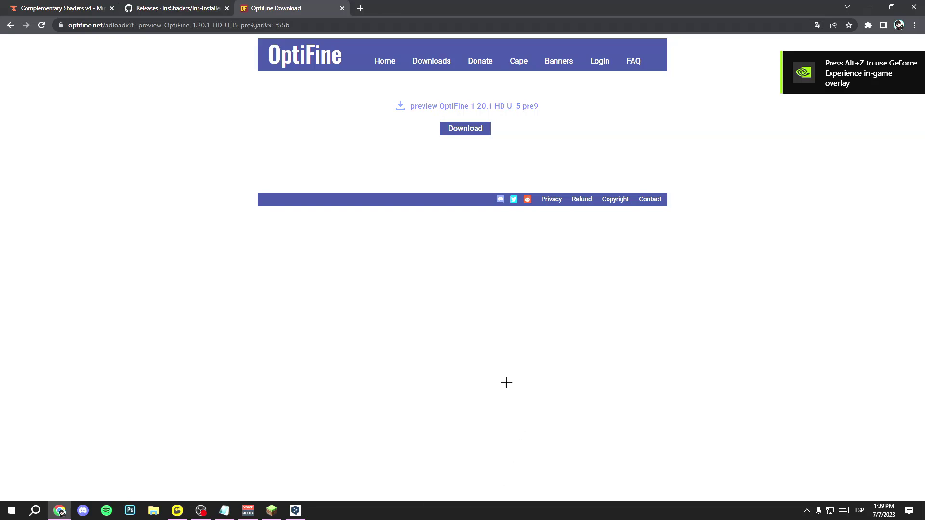
Step: Download the Complementary v4.7.2 file from the Complementary Shaders v4 page on CurseForge
left_click(52, 7)
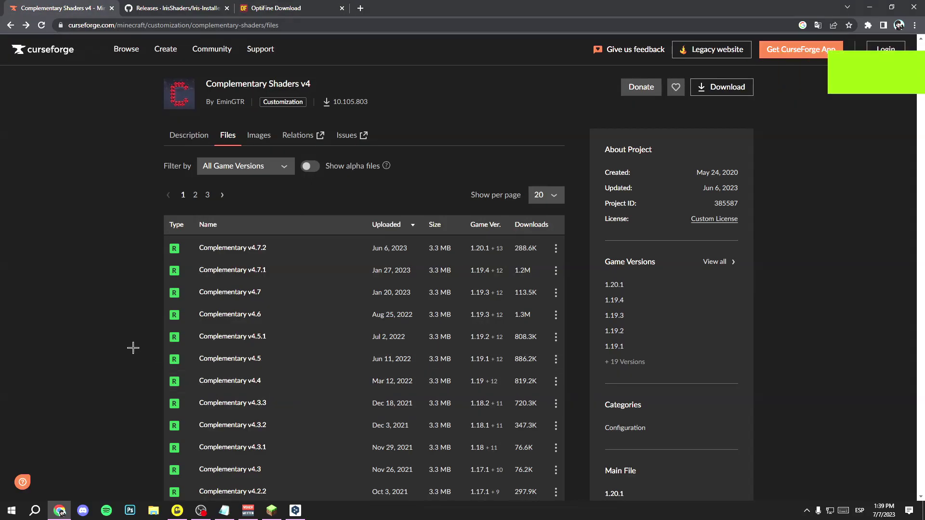
left_click_drag(205, 84, 344, 83)
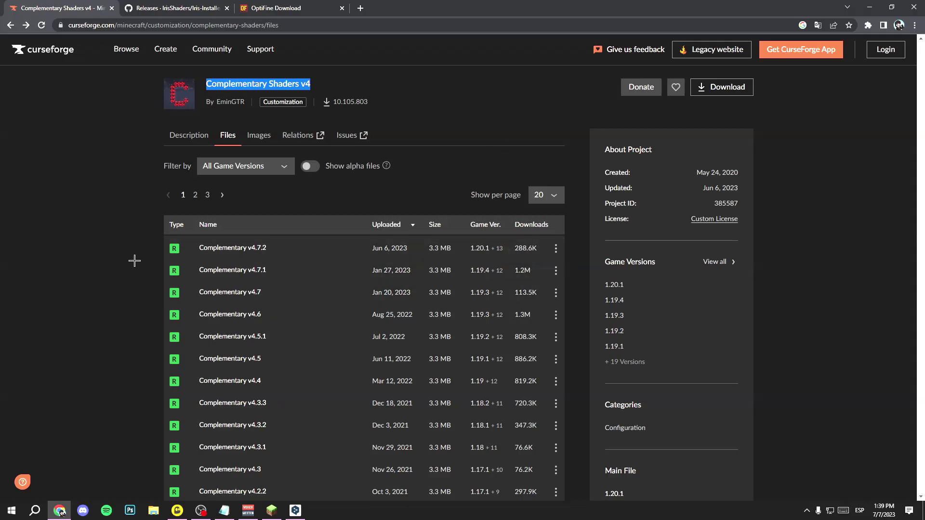
left_click(109, 266)
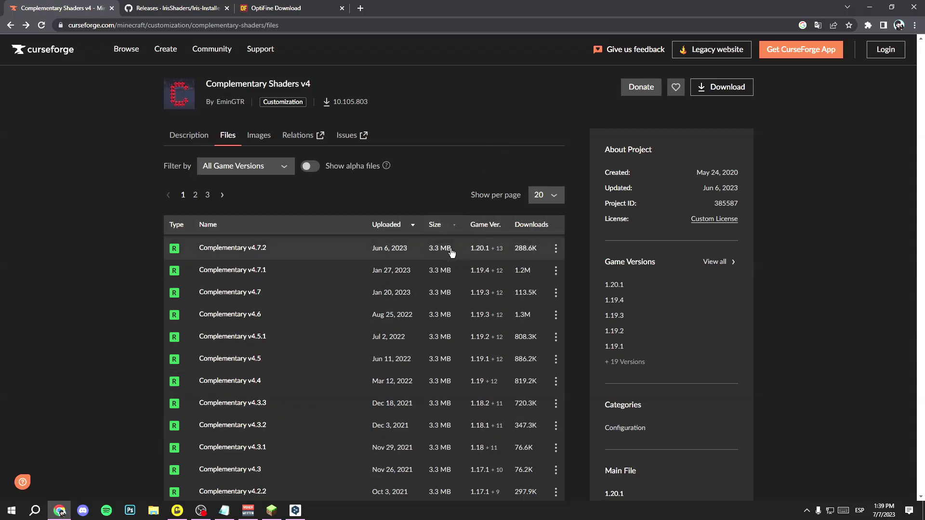
mouse_move(493, 254)
left_click(556, 251)
left_click(572, 273)
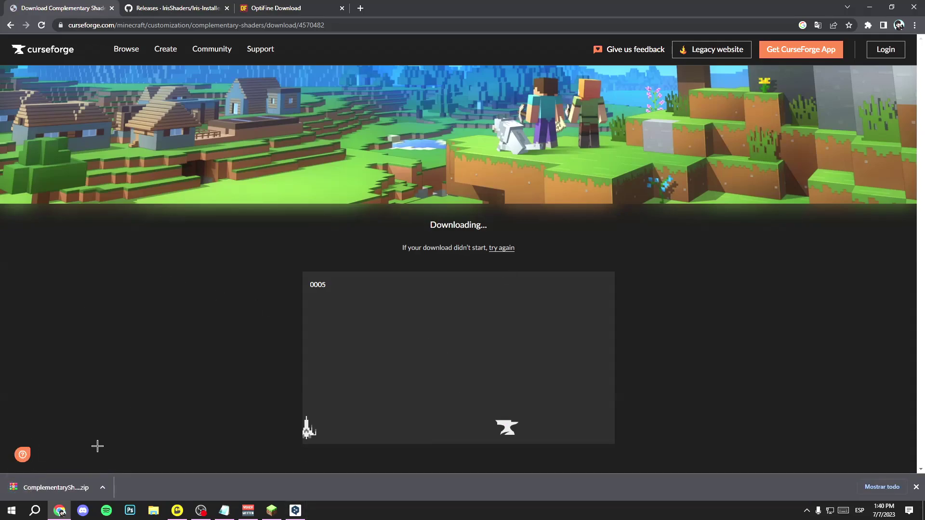
Step: Open the %appdata% folder through the Windows Run dialog
key("super+r")
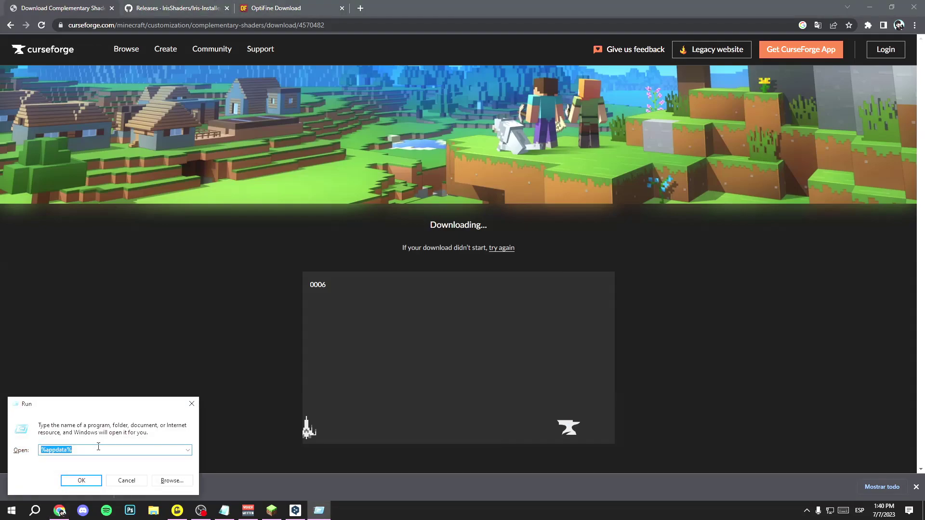
left_click_drag(57, 404, 336, 134)
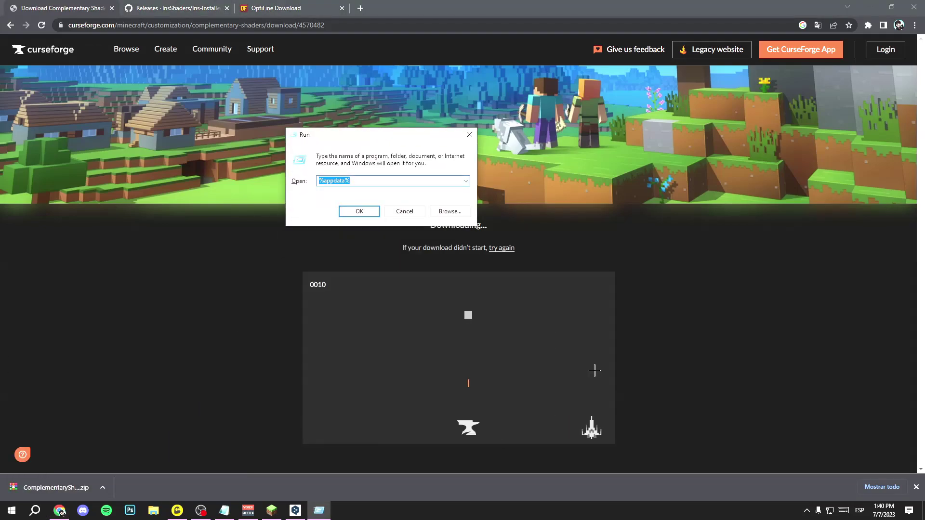
type("%appd")
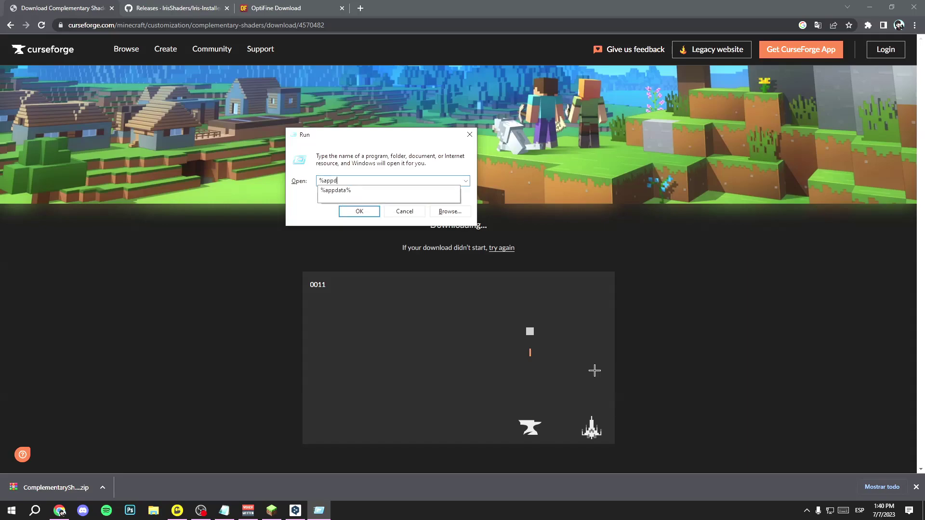
type("ata%")
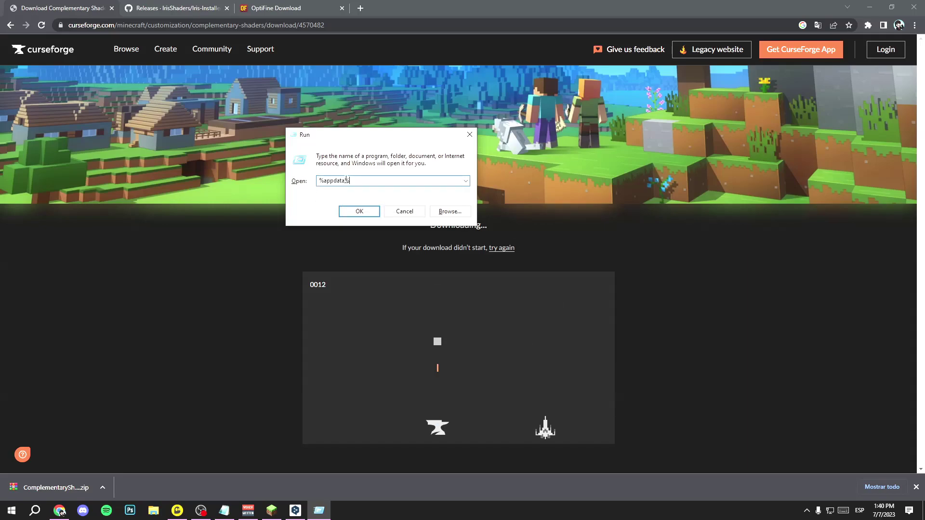
left_click(360, 210)
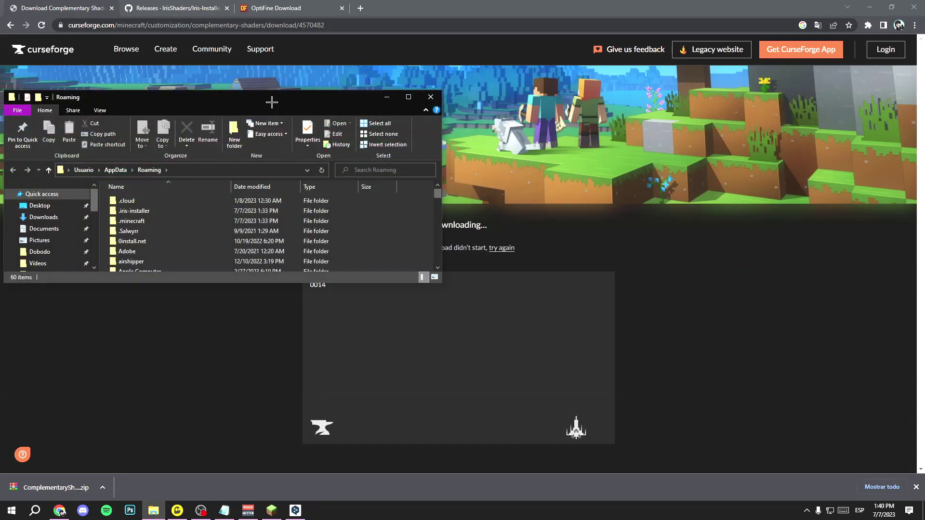
Step: Open the .minecraft folder, maximize its window, and locate the shaderpacks folder
left_click_drag(268, 99, 589, 88)
double_click(489, 208)
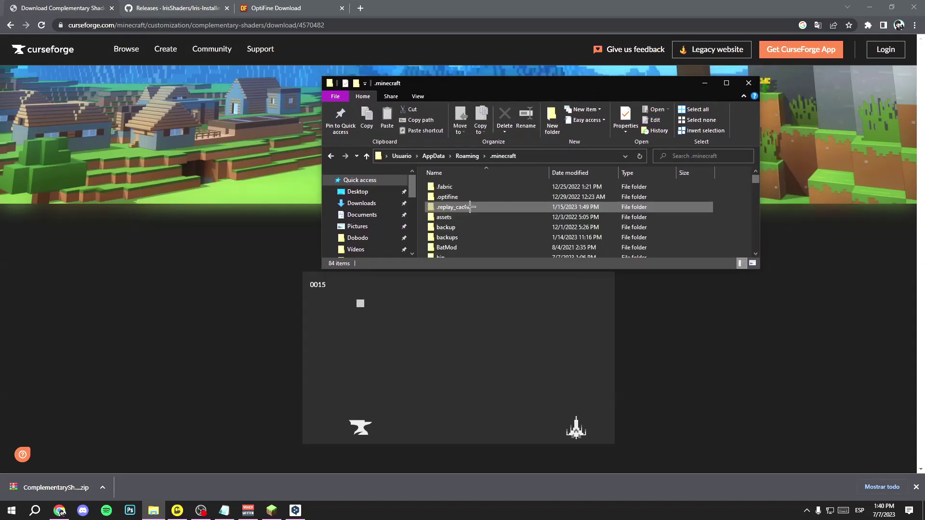
left_click(726, 83)
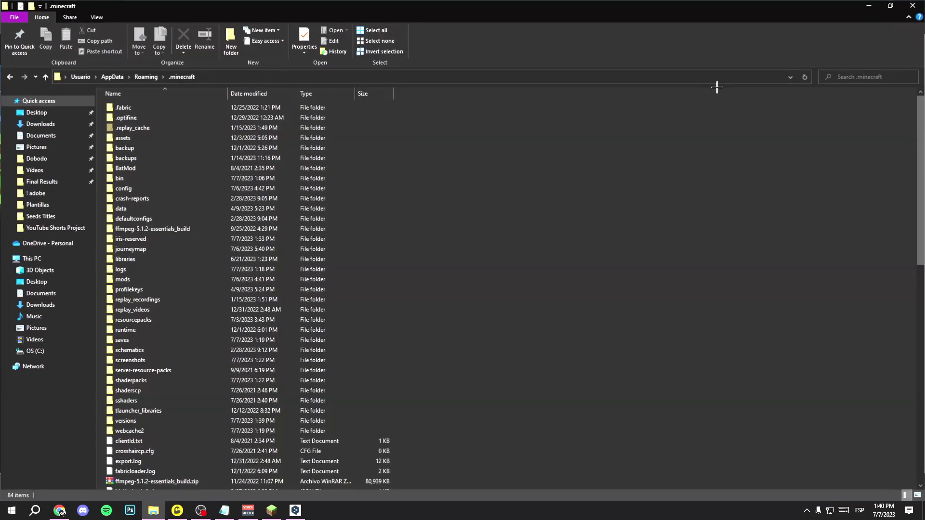
scroll(188, 245, "down", 5)
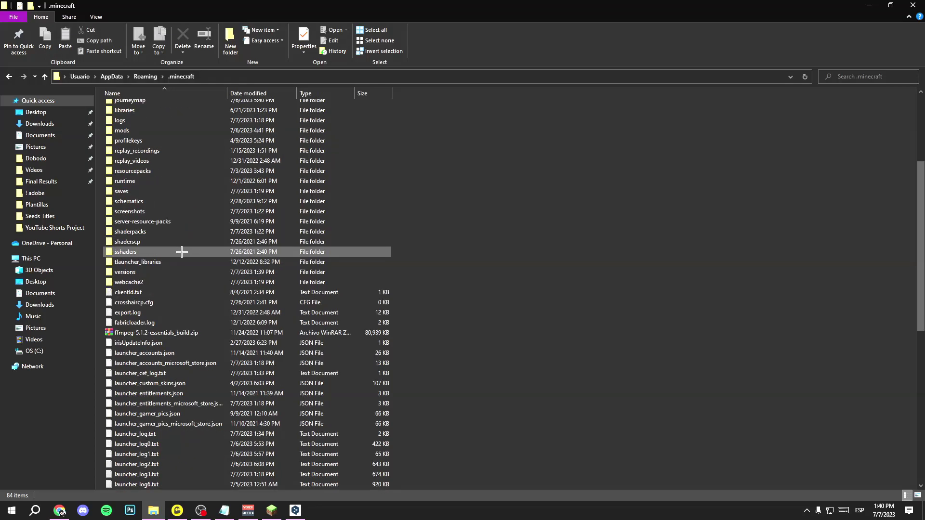
scroll(178, 253, "up", 3)
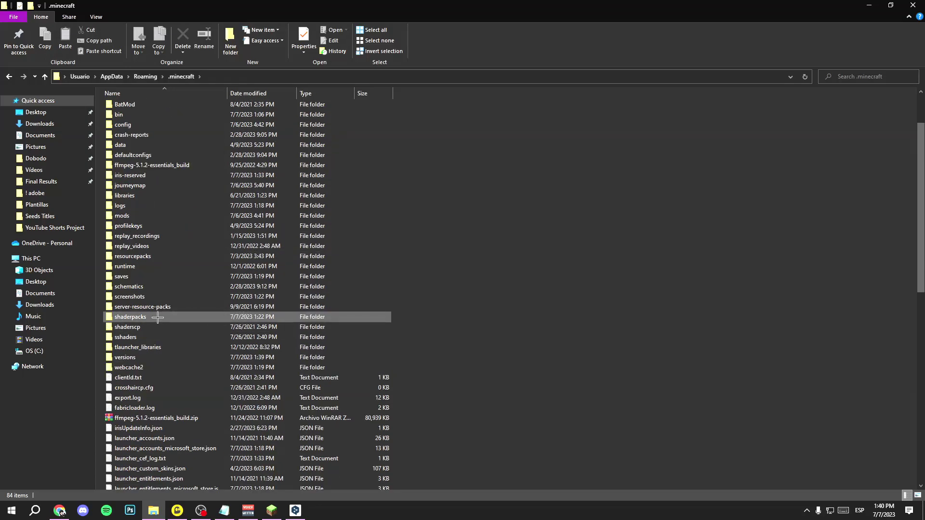
Step: Try to create a folder named shaderpacks in the .minecraft folder, and delete the new folder
right_click(545, 186)
right_click(463, 204)
mouse_move(530, 341)
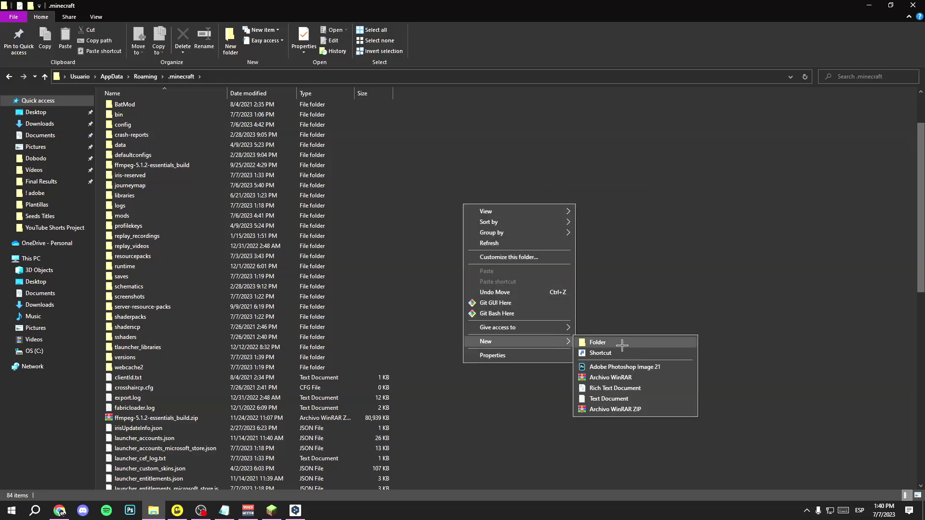
left_click(622, 345)
type("sha")
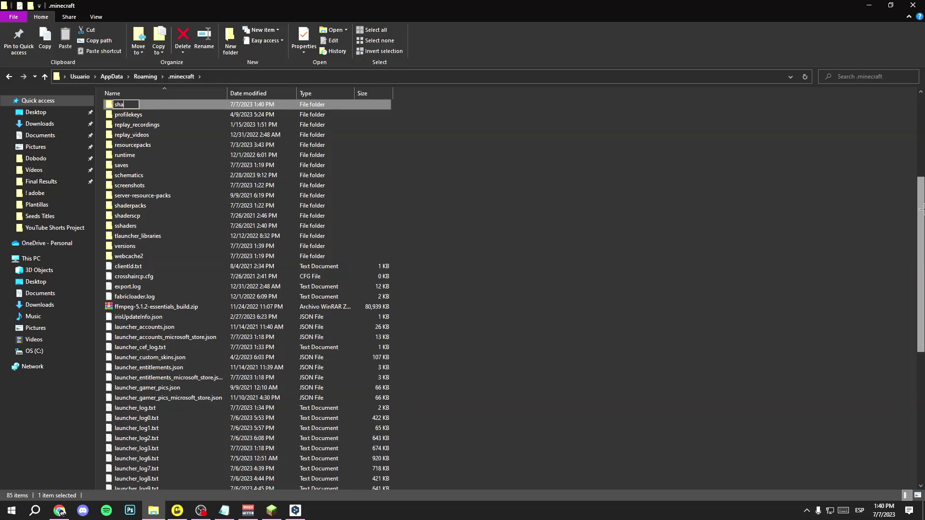
type("derpacks")
key("Escape")
left_click(687, 270)
right_click(128, 103)
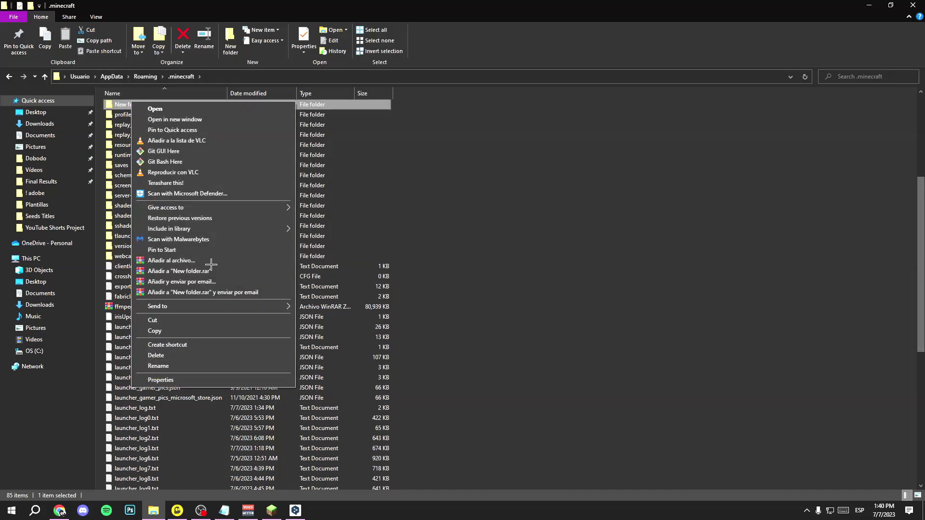
left_click(163, 354)
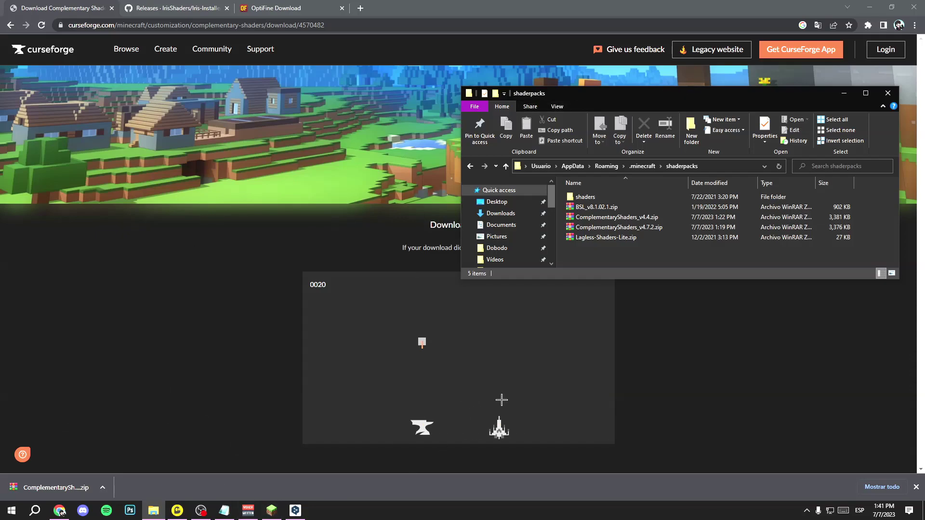
Step: Move ComplementaryShaders_v4.7.2.zip from Downloads into the shaderpacks folder, replacing the existing copy, and close both folder windows
right_click(499, 217)
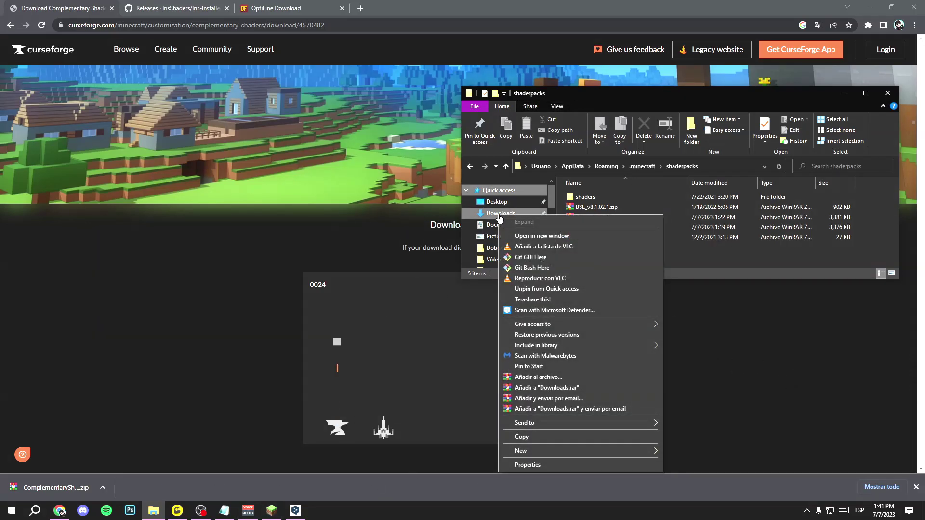
left_click(519, 236)
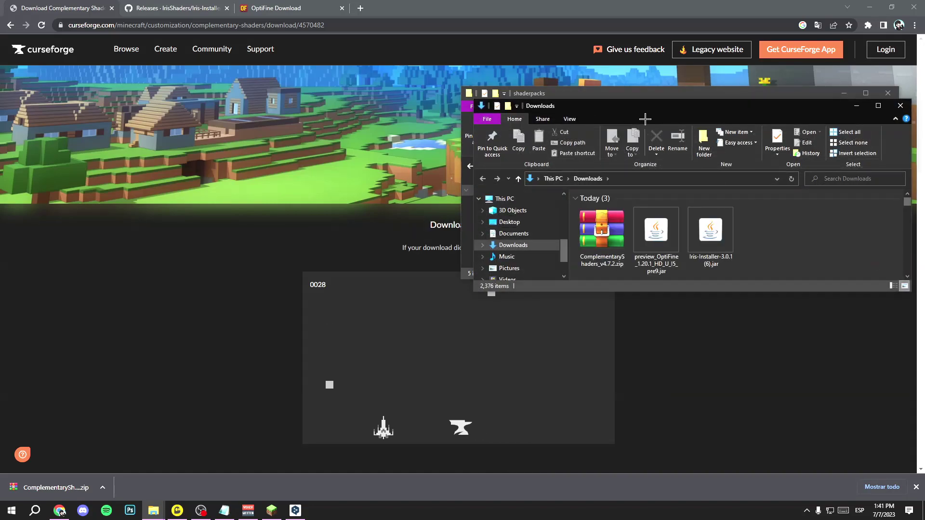
left_click_drag(645, 105, 186, 203)
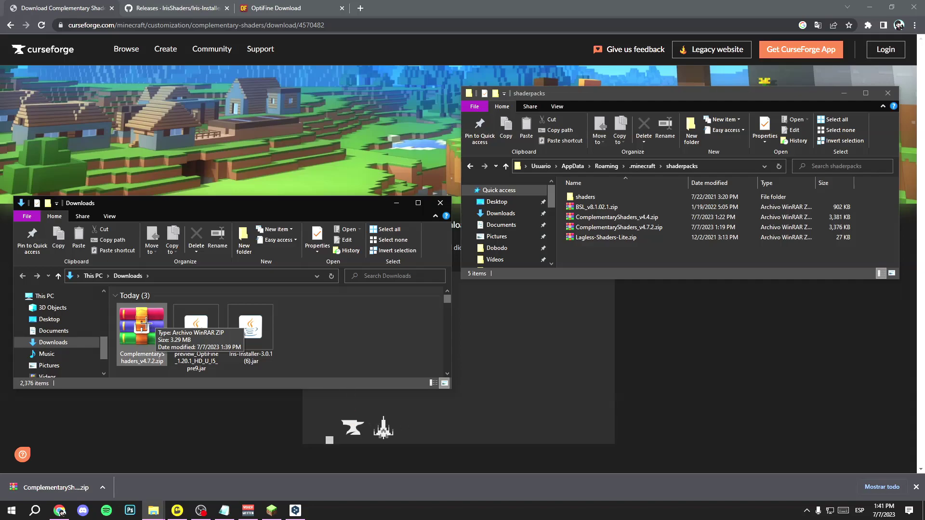
left_click_drag(144, 322, 620, 251)
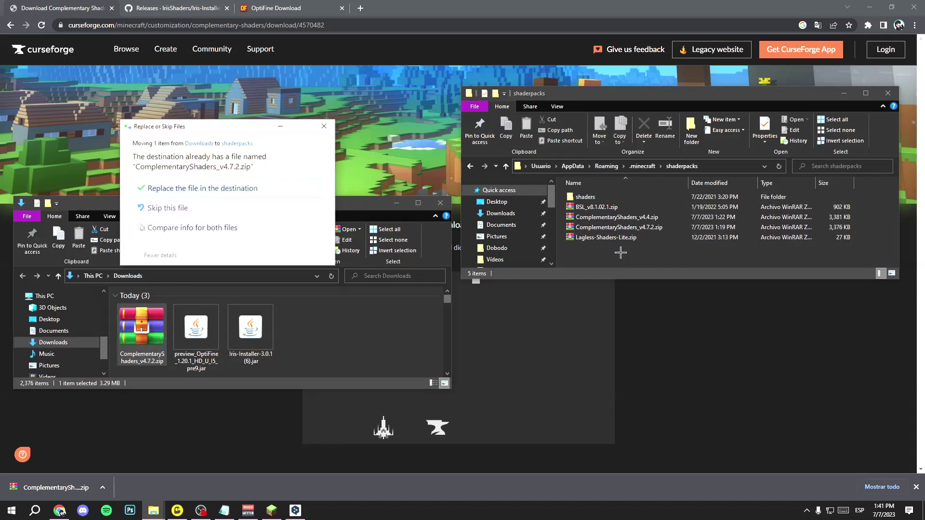
left_click(236, 183)
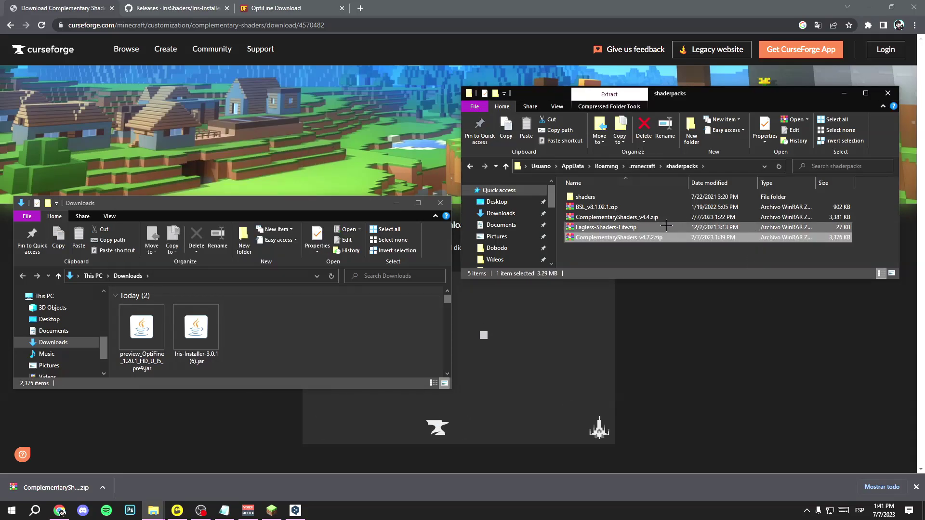
left_click(440, 203)
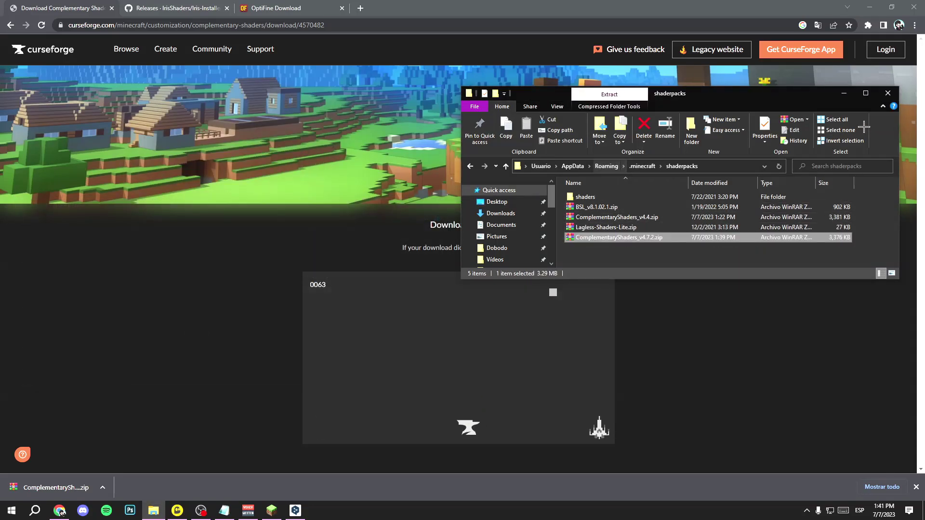
left_click(887, 93)
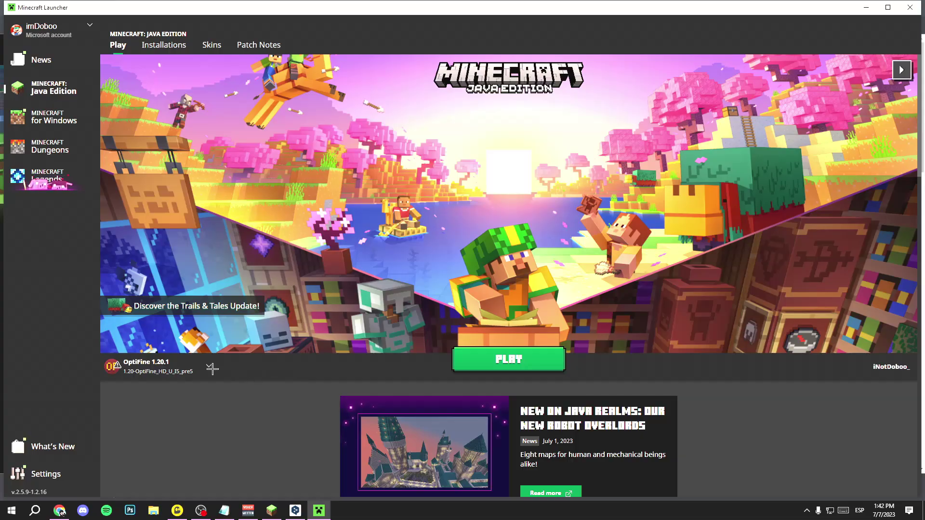
Step: Browse the installation list in the Minecraft Launcher for the OptiFine 1.20.1 version
left_click(211, 368)
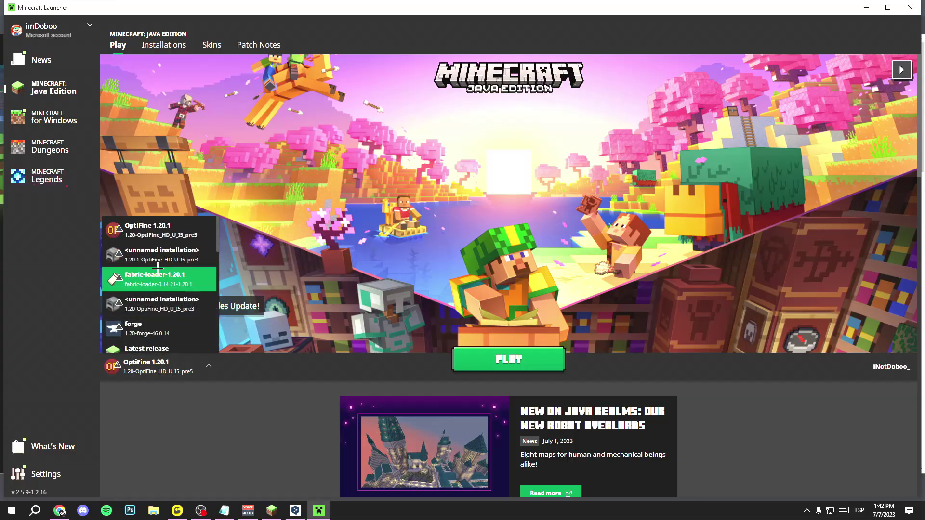
scroll(164, 251, "down", 2)
scroll(159, 263, "up", 1)
scroll(159, 263, "down", 2)
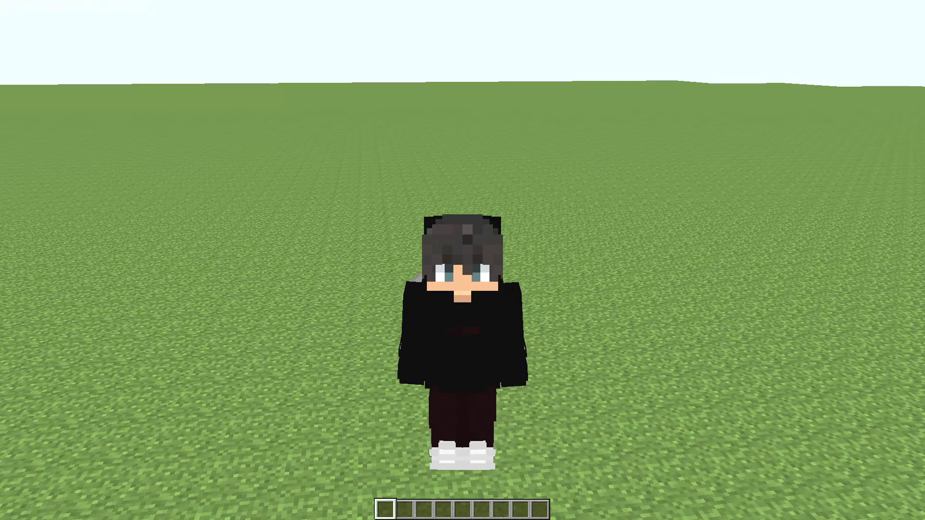
Step: Apply a shader pack through the shader options in the video settings and return to the game
key("Escape")
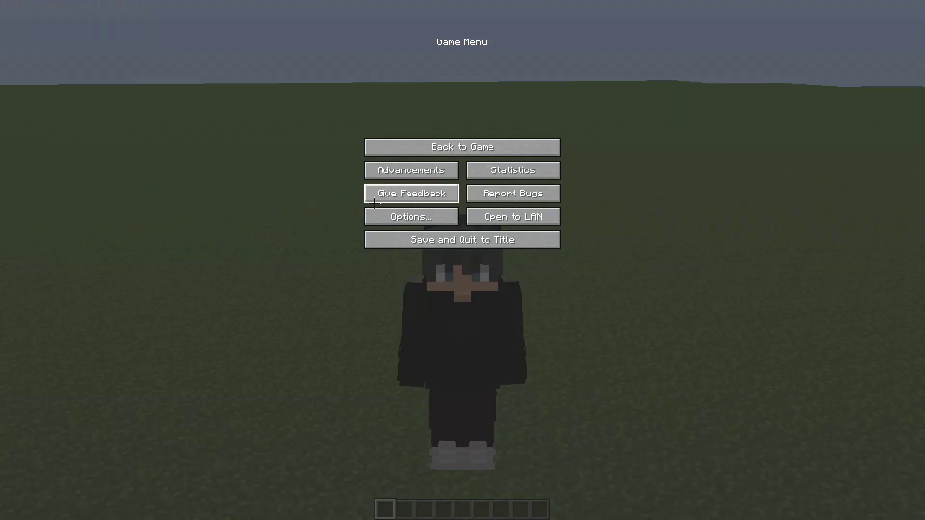
left_click(404, 214)
left_click(396, 163)
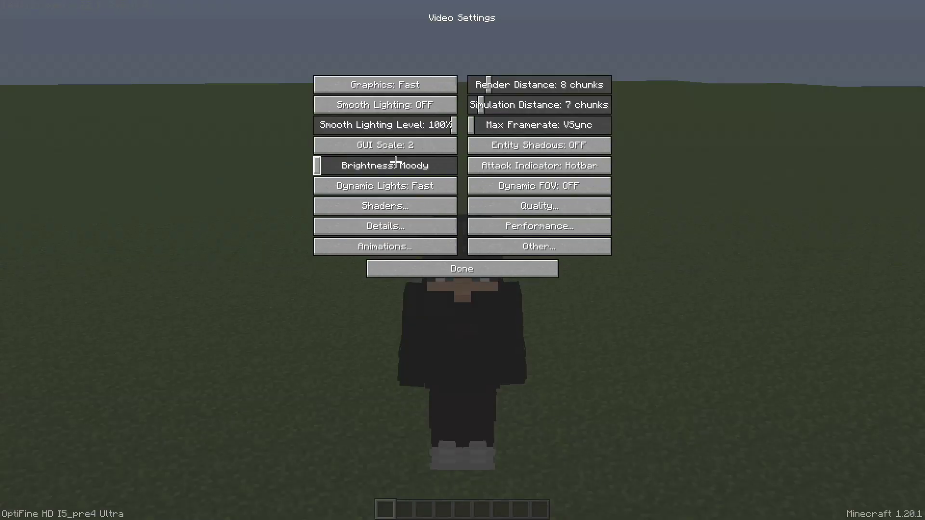
left_click(394, 202)
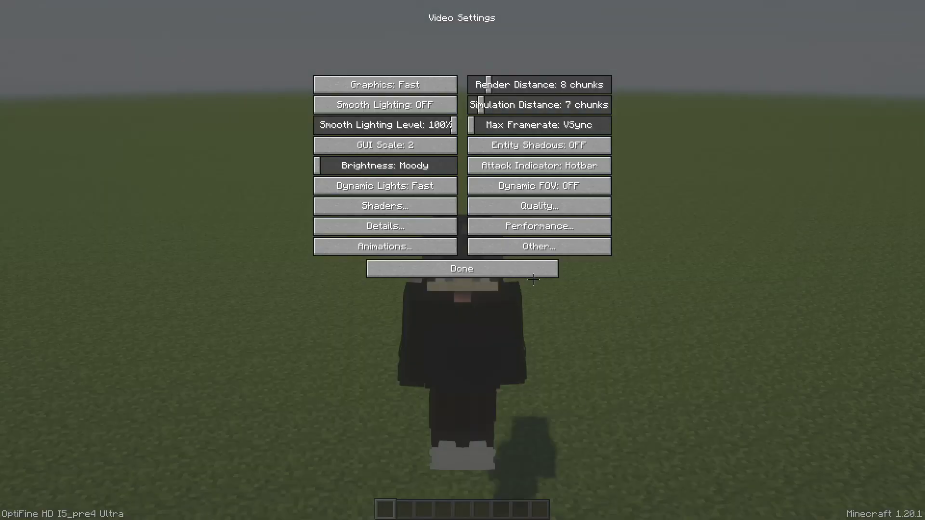
key("Escape")
key("Escape")
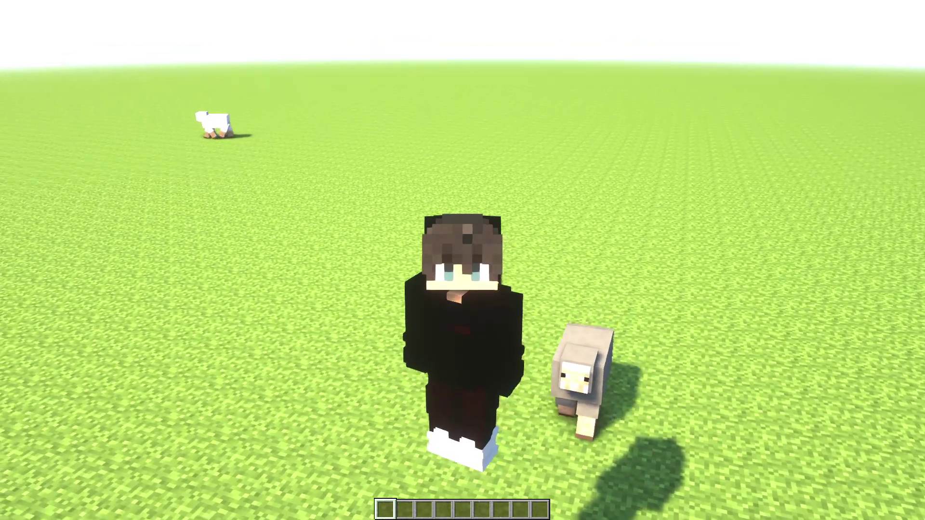
key("F5")
key("w")
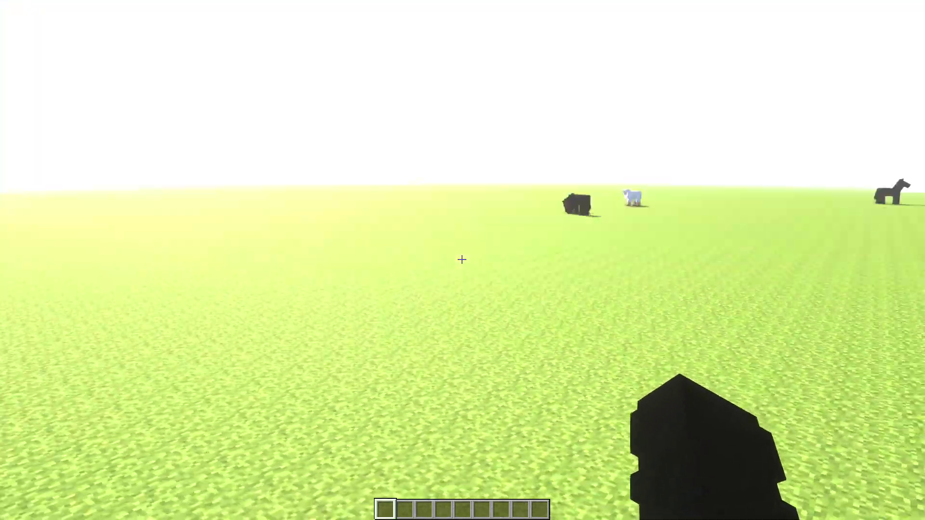
key("w")
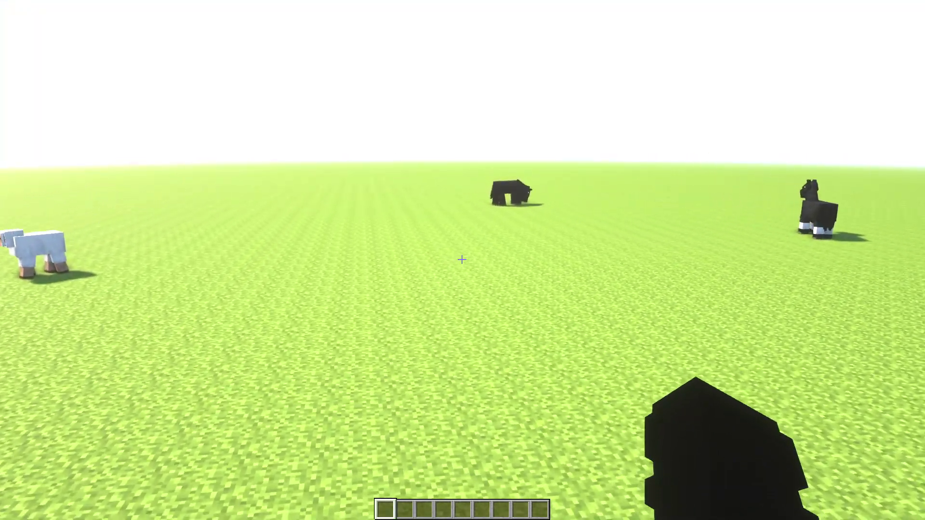
key("w")
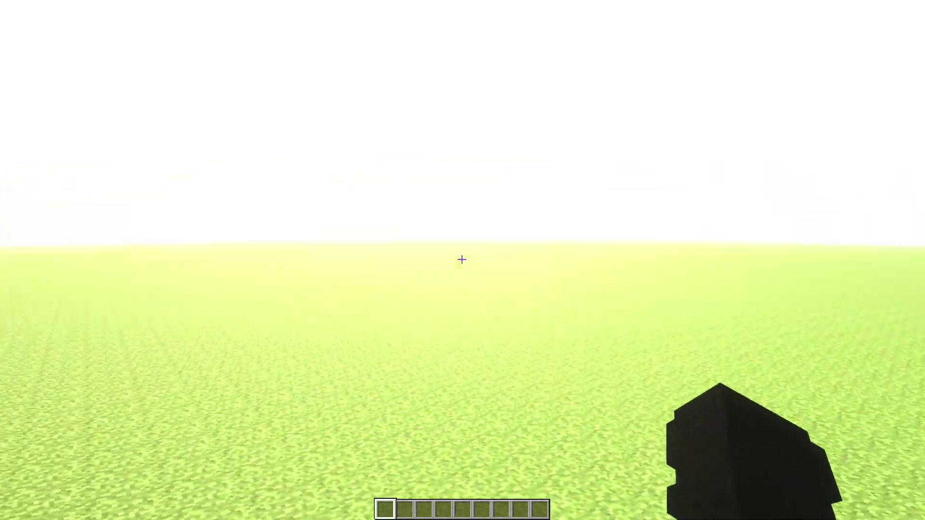
key("w")
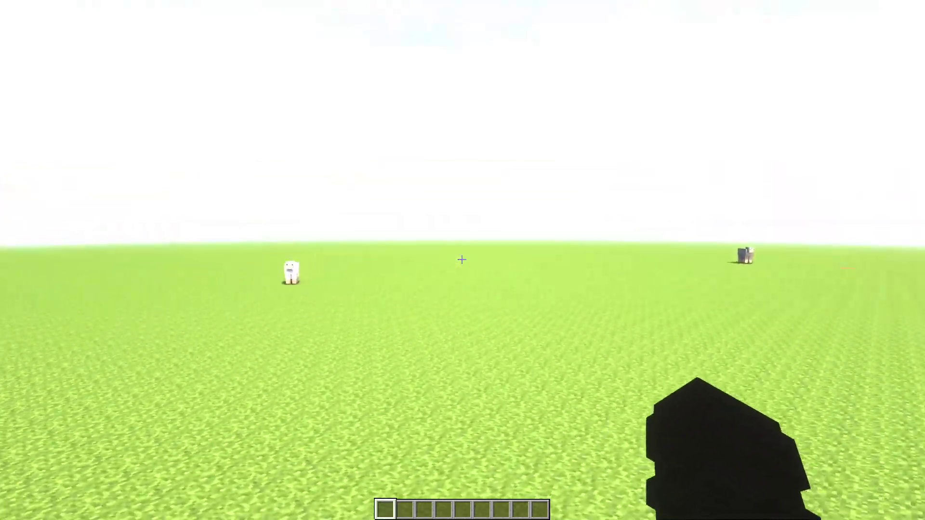
key("w")
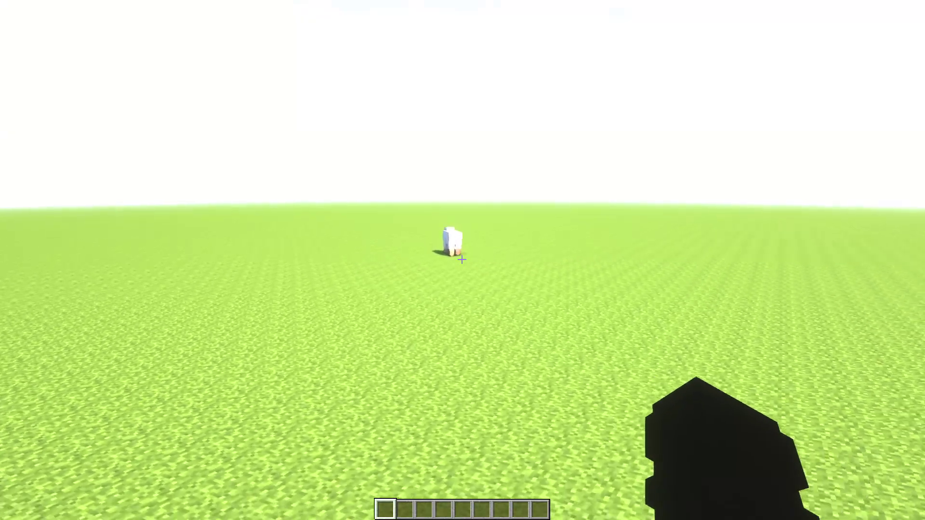
key("F5")
key("F5")
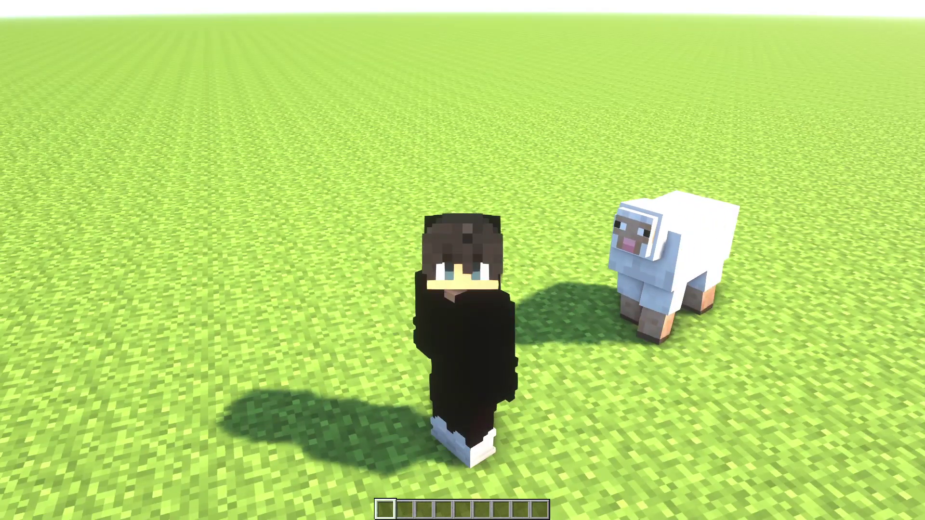